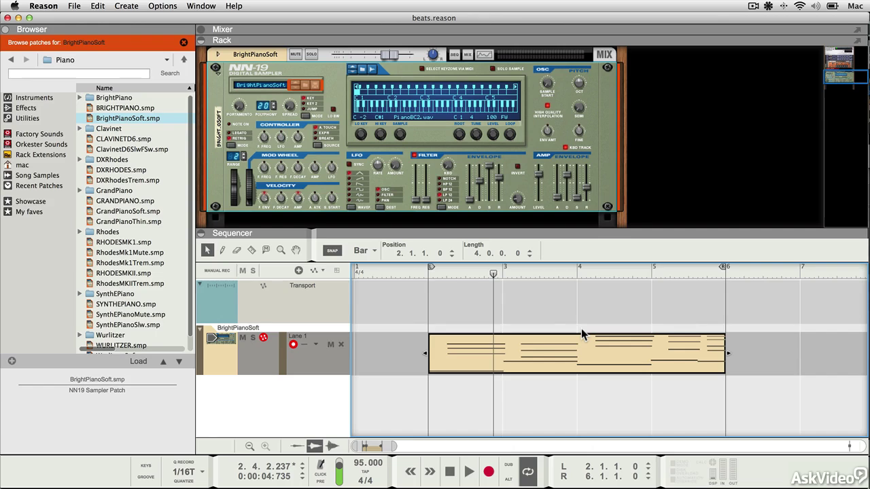
# Open the BrightPianoSoft clip in the piano-roll editor and collapse the Rack to enlarge the sequencer
pyautogui.doubleClick(542, 348)
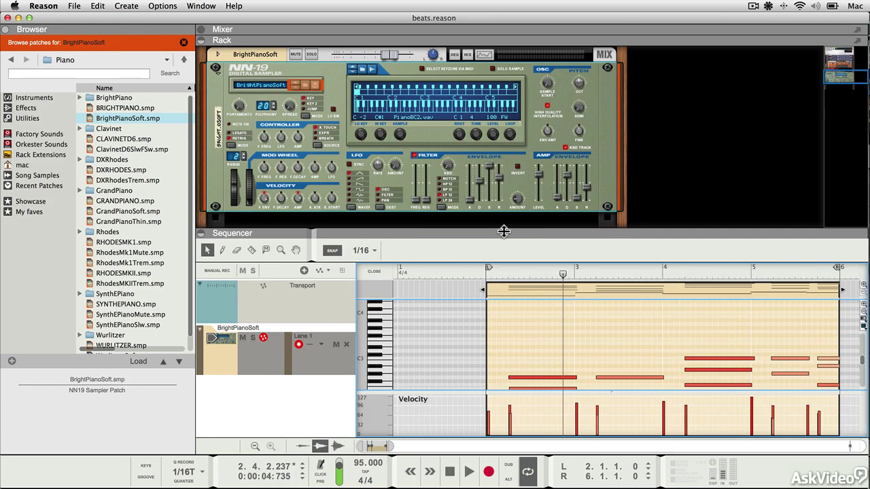
pyautogui.moveTo(504, 232); pyautogui.dragTo(511, 27)
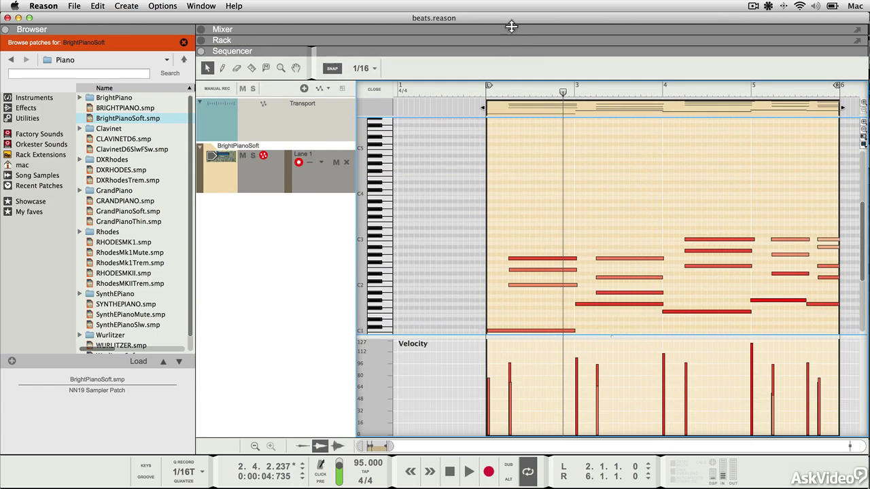
# Play the piano part from bar 2, stop it, and audition notes on the keyboard
pyautogui.scroll(2, 538, 165)
pyautogui.scroll(-5, 537, 165)
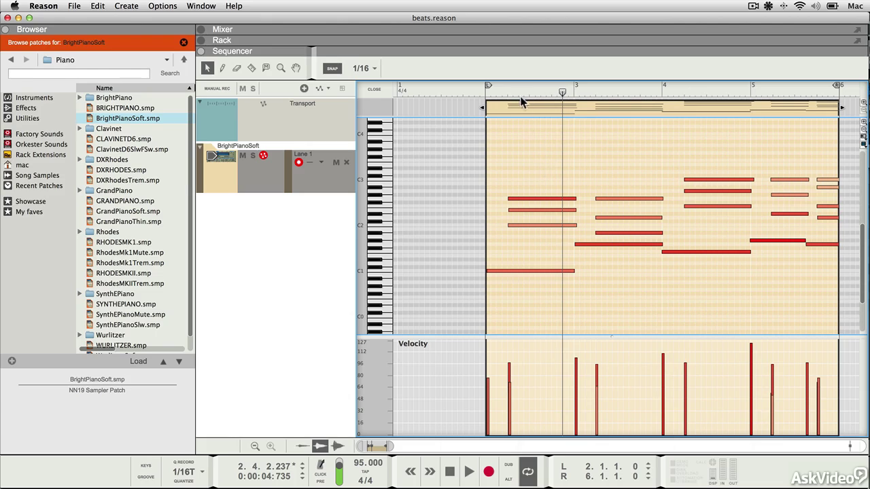
pyautogui.click(511, 89)
pyautogui.click(486, 89)
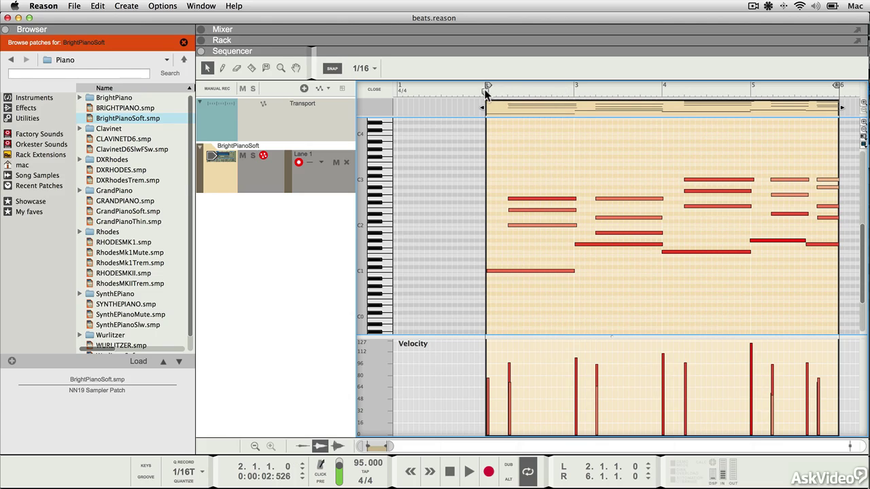
pyautogui.press('space')
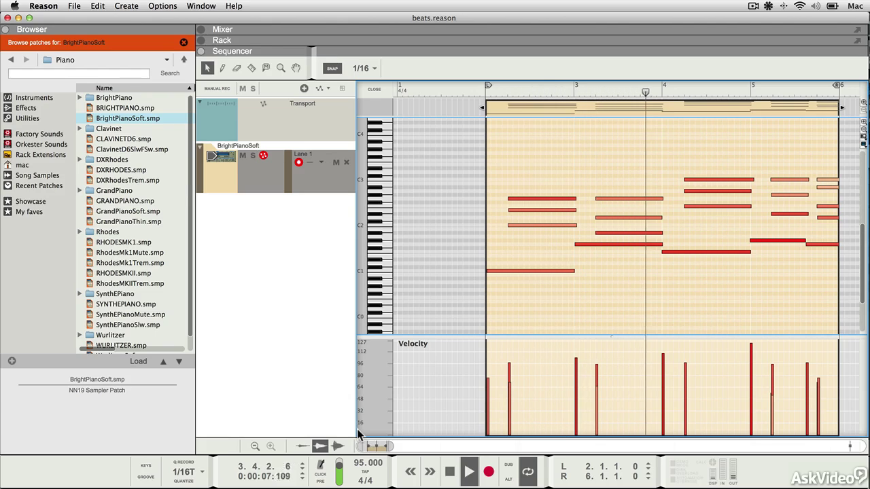
pyautogui.click(449, 472)
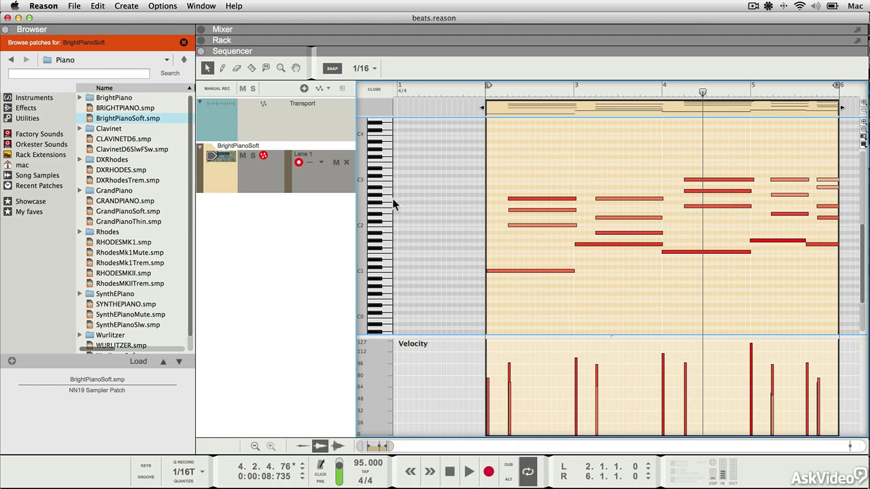
pyautogui.moveTo(385, 198); pyautogui.dragTo(385, 279)
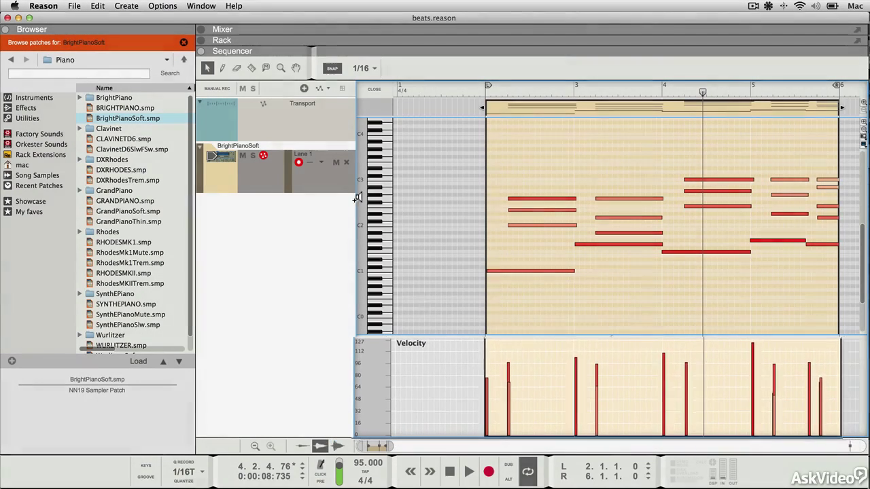
# With the Pencil, redraw one note's velocity repeatedly, settling it at about 73
pyautogui.click(222, 67)
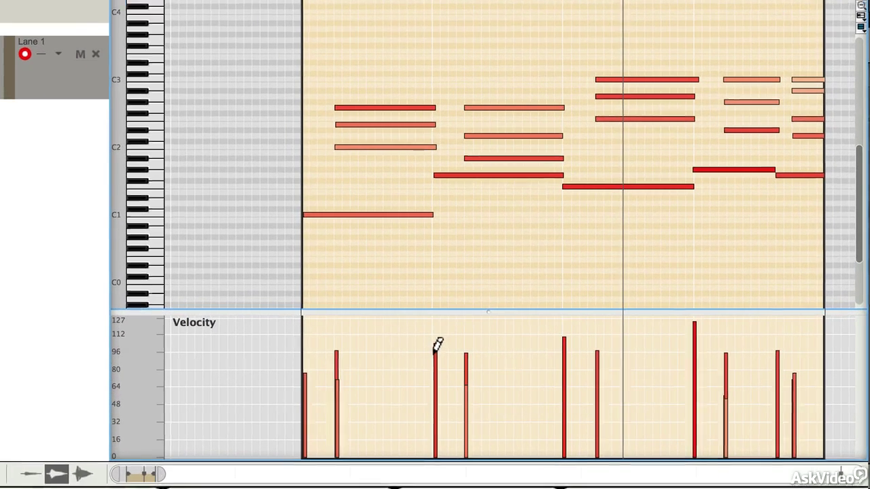
pyautogui.moveTo(575, 361); pyautogui.dragTo(576, 367)
pyautogui.moveTo(430, 356)
pyautogui.mouseDown()
pyautogui.moveTo(424, 470)
pyautogui.moveTo(429, 446)
pyautogui.mouseUp()
pyautogui.moveTo(436, 389)
pyautogui.mouseDown()
pyautogui.moveTo(426, 349)
pyautogui.moveTo(431, 431)
pyautogui.mouseUp()
pyautogui.click(430, 345)
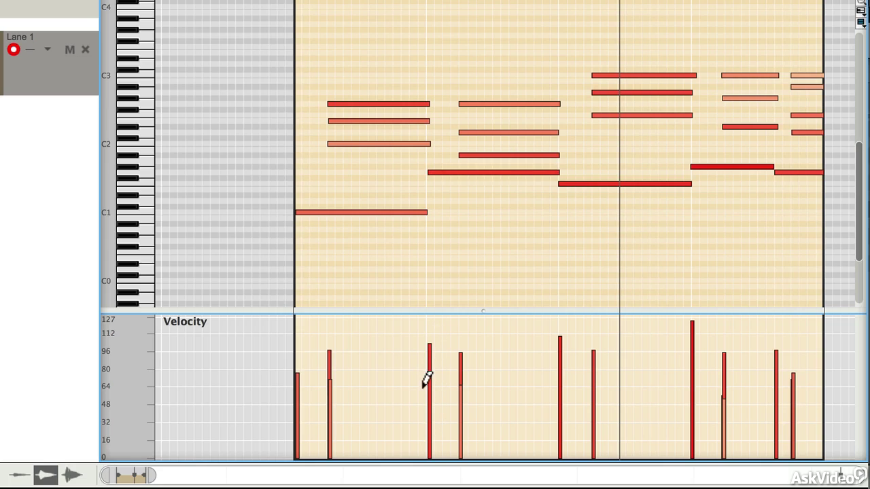
pyautogui.click(427, 374)
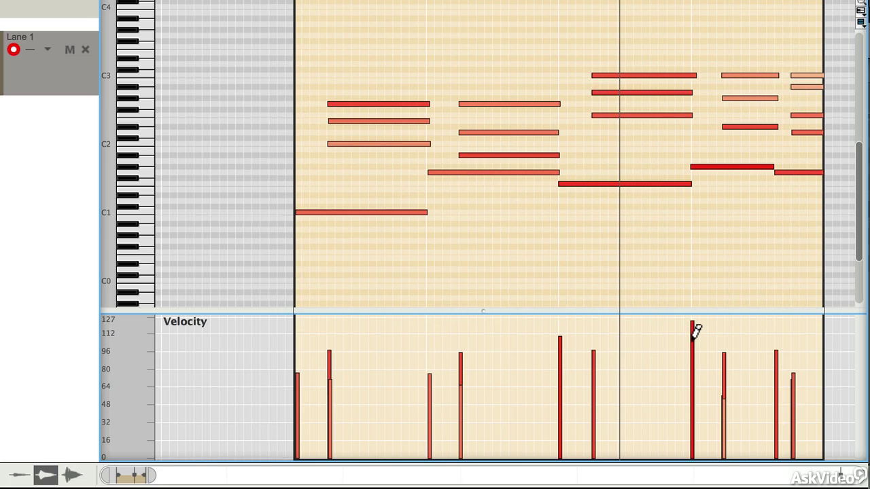
# Lower the loudest velocity from 127 to about 100 and set another note's velocity to about 80
pyautogui.moveTo(694, 331); pyautogui.dragTo(694, 342)
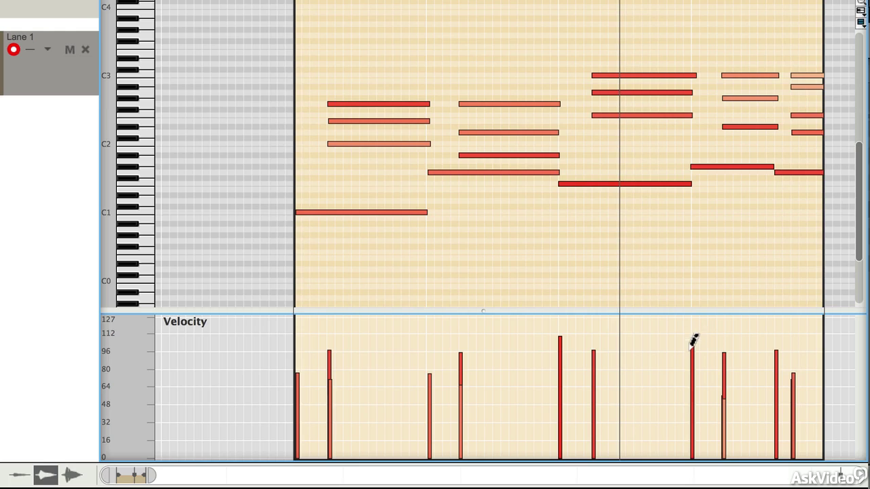
pyautogui.click(724, 403)
pyautogui.moveTo(724, 402); pyautogui.dragTo(724, 367)
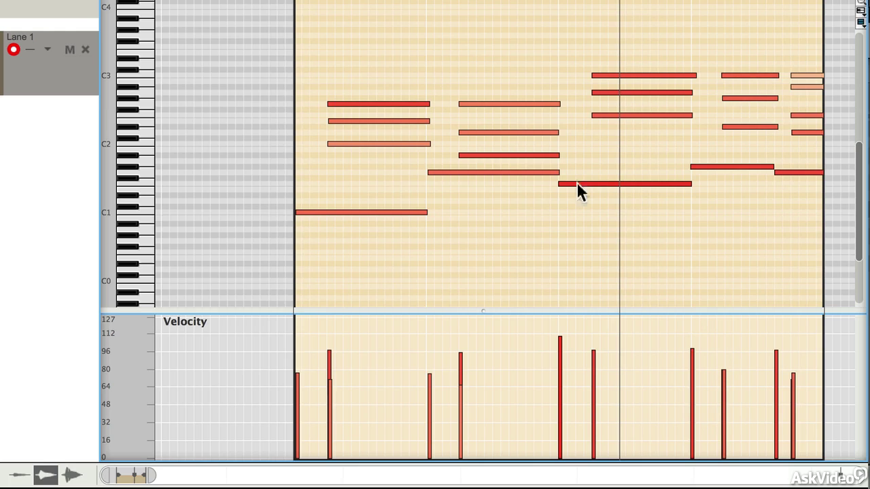
# Select the F2 note in bar 4 and trim its start to 4.2.1.5
pyautogui.click(624, 75)
pyautogui.click(623, 92)
pyautogui.click(628, 115)
pyautogui.click(638, 115)
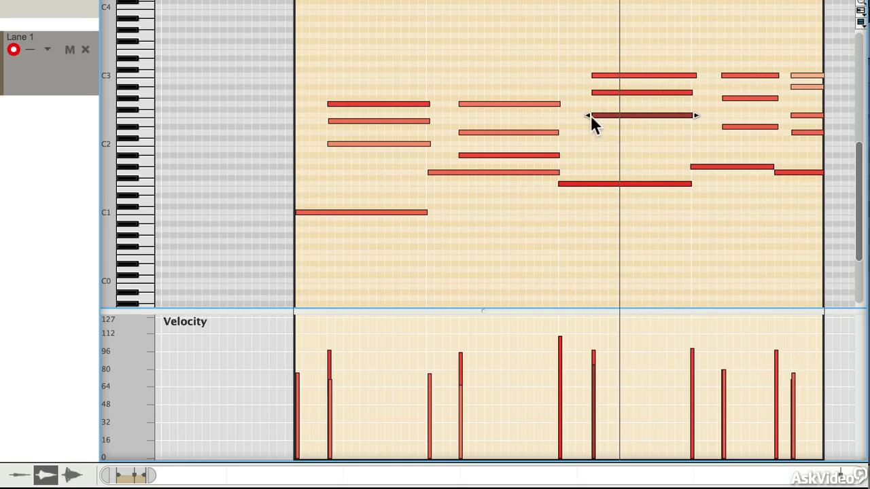
pyautogui.moveTo(588, 117); pyautogui.dragTo(601, 115)
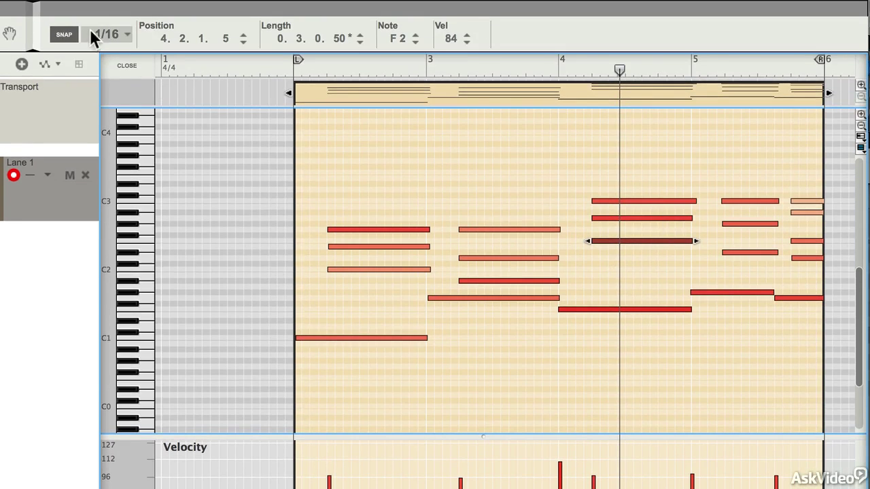
# With snap at 1/4, drag the F2 note's start to 4.3.1.0
pyautogui.click(126, 38)
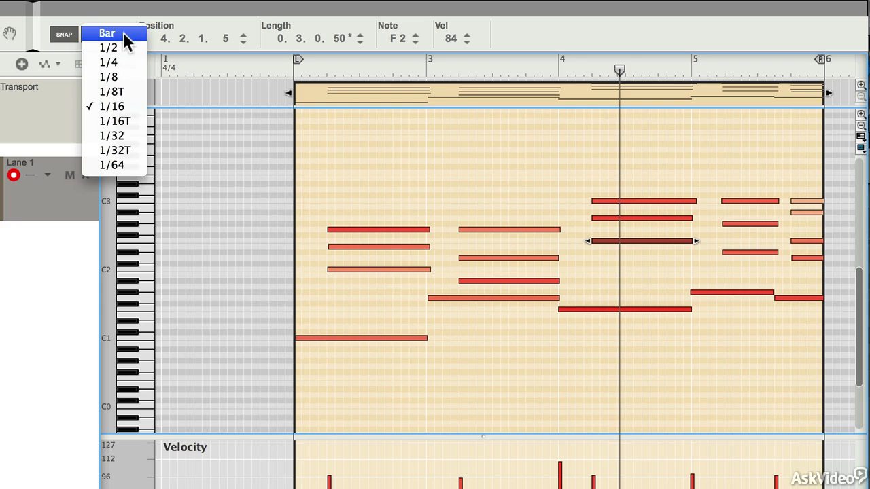
pyautogui.click(117, 61)
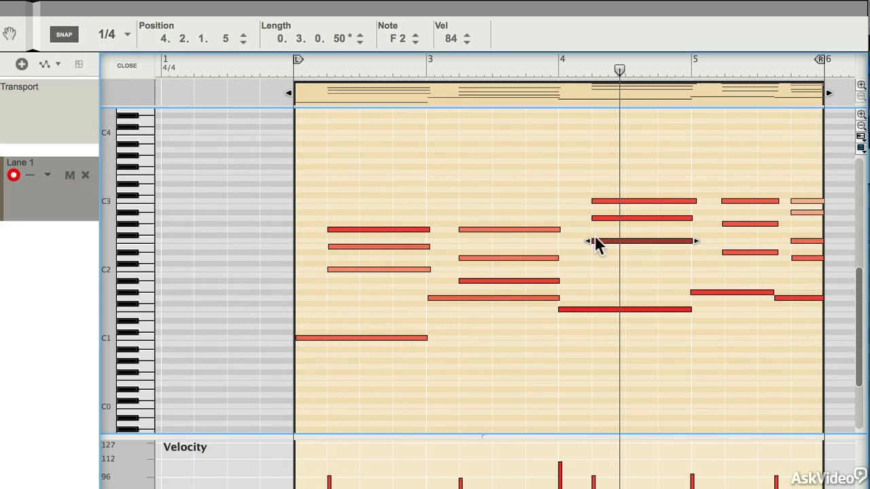
pyautogui.moveTo(588, 242)
pyautogui.mouseDown()
pyautogui.moveTo(647, 245)
pyautogui.moveTo(599, 244)
pyautogui.mouseUp()
# Return snap to 1/16 and leave the F2 note starting at 4.2.1.0
pyautogui.click(112, 38)
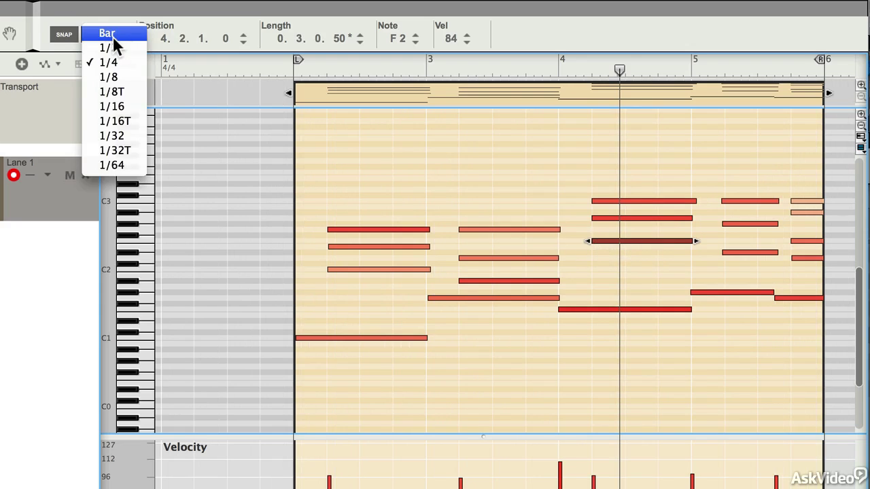
pyautogui.click(136, 110)
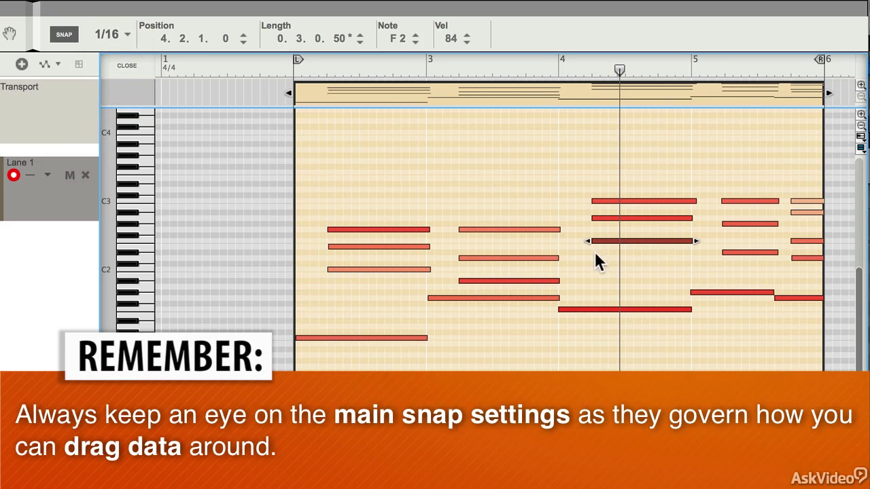
pyautogui.moveTo(588, 242)
pyautogui.mouseDown()
pyautogui.moveTo(610, 240)
pyautogui.moveTo(592, 240)
pyautogui.mouseUp()
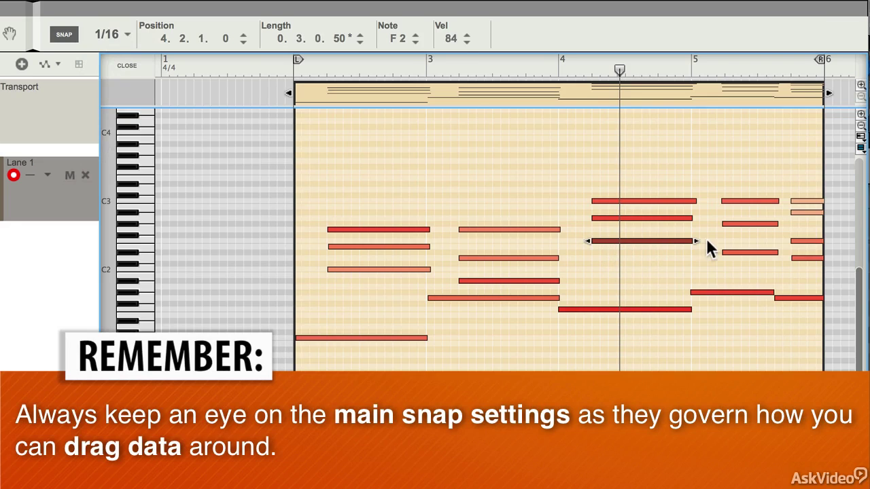
# Turn snap off, lower the bar-2 chord's middle note to D#2, and play from bar 2
pyautogui.click(64, 35)
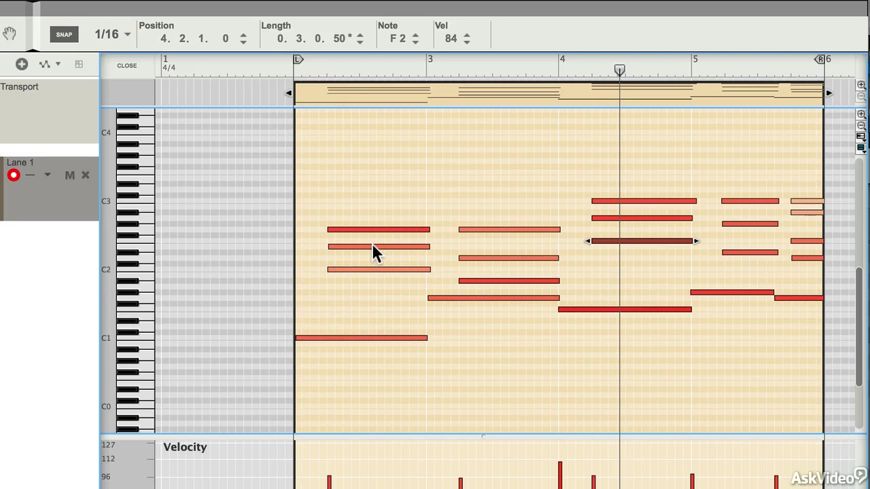
pyautogui.moveTo(316, 65); pyautogui.dragTo(285, 68)
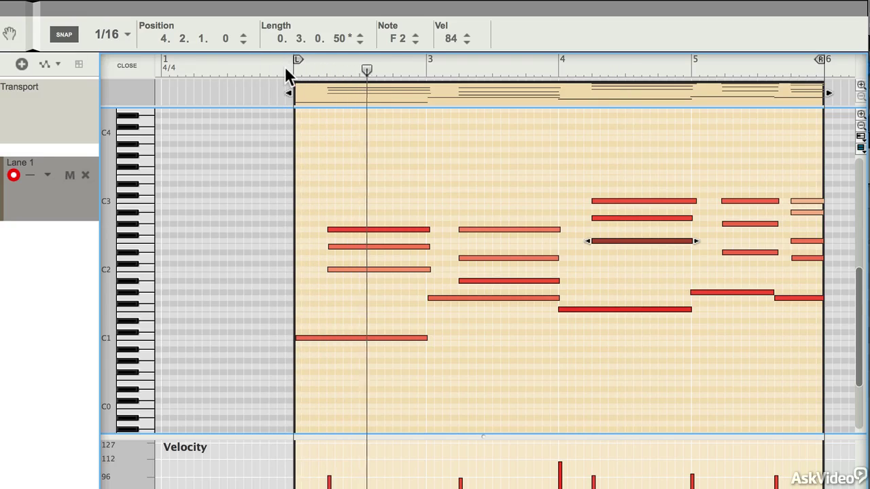
pyautogui.click(364, 247)
pyautogui.press('Down')
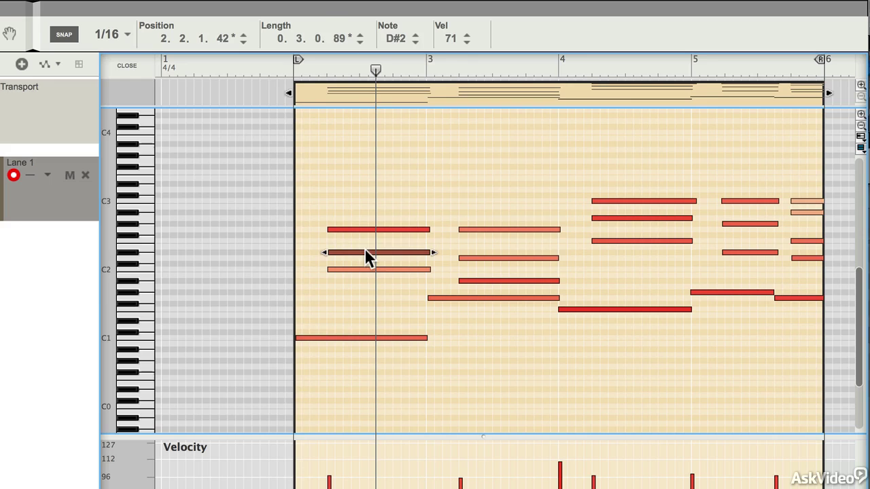
pyautogui.moveTo(322, 69); pyautogui.dragTo(296, 69)
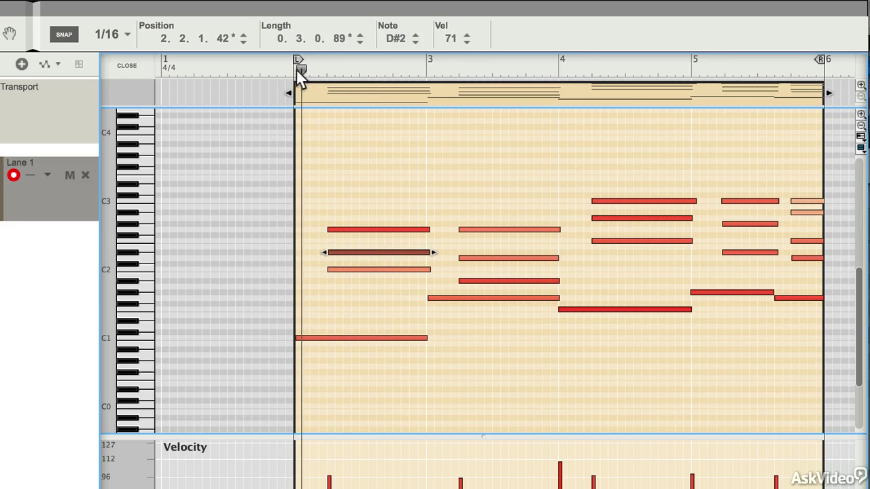
pyautogui.press('space')
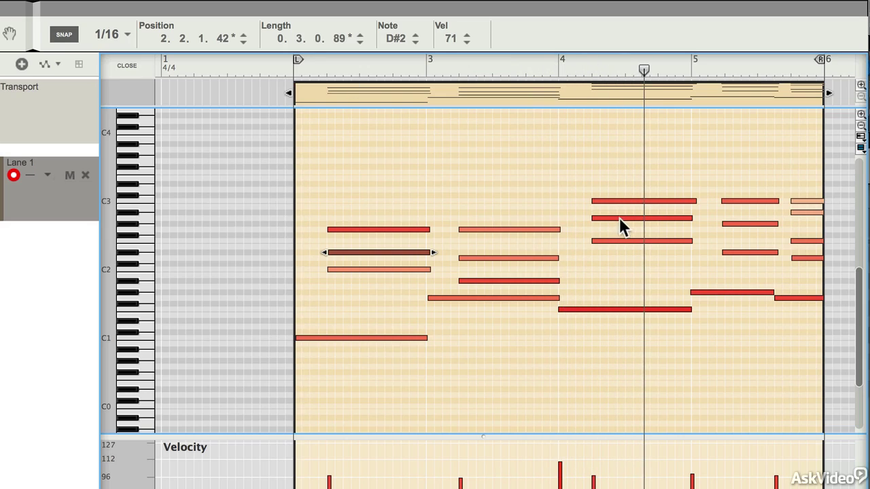
# Lower the bar-4 A2 note to G#2 and play from bar 4
pyautogui.moveTo(642, 216); pyautogui.dragTo(640, 223)
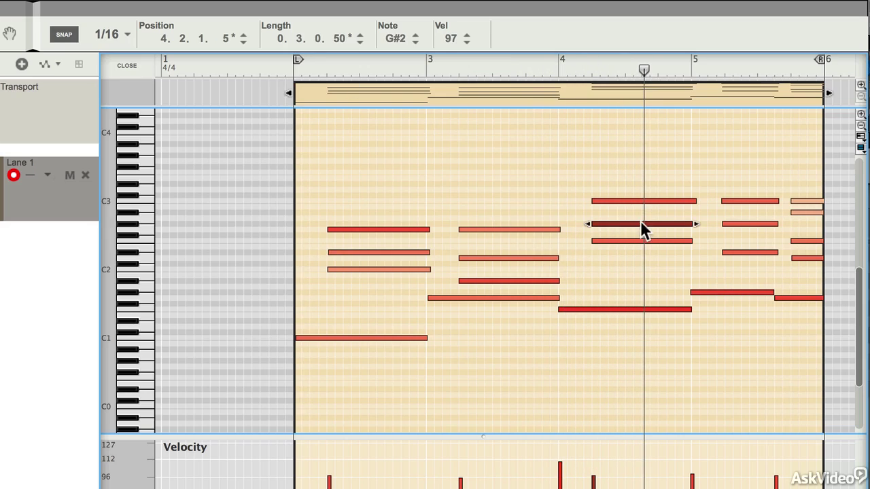
pyautogui.click(556, 65)
pyautogui.press('space')
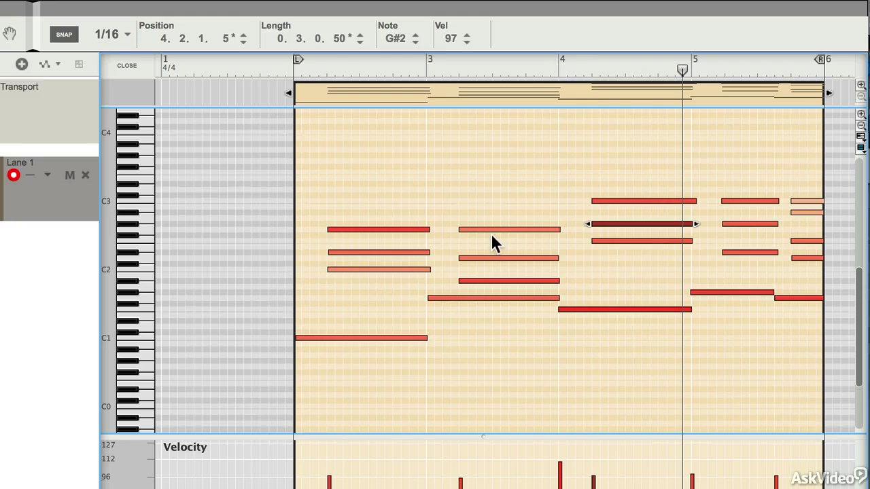
# Copy the bar-2 chord to bar 3, then undo the copy
pyautogui.moveTo(377, 193); pyautogui.dragTo(332, 396)
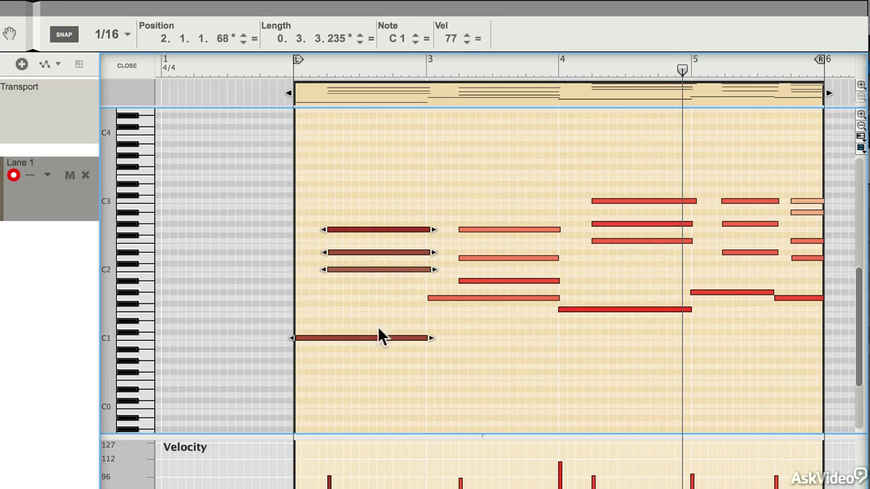
pyautogui.moveTo(379, 229); pyautogui.dragTo(460, 161)
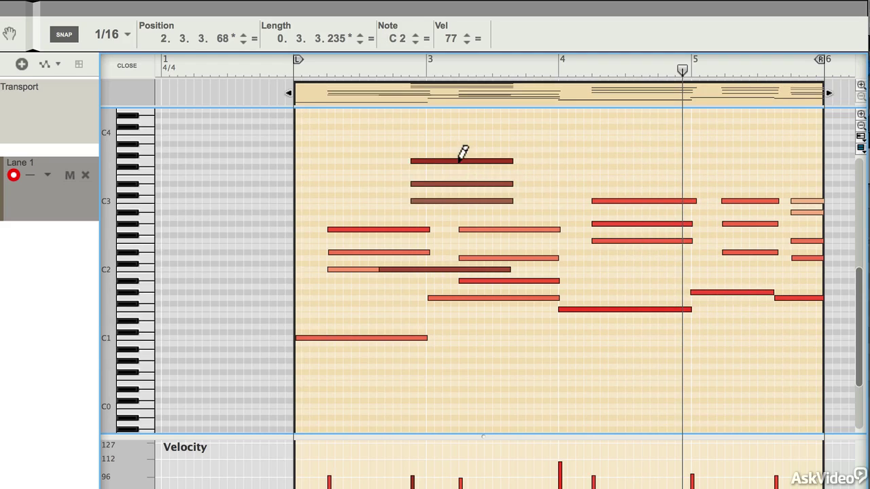
pyautogui.hotkey('ctrl', 'z')
pyautogui.click(378, 210)
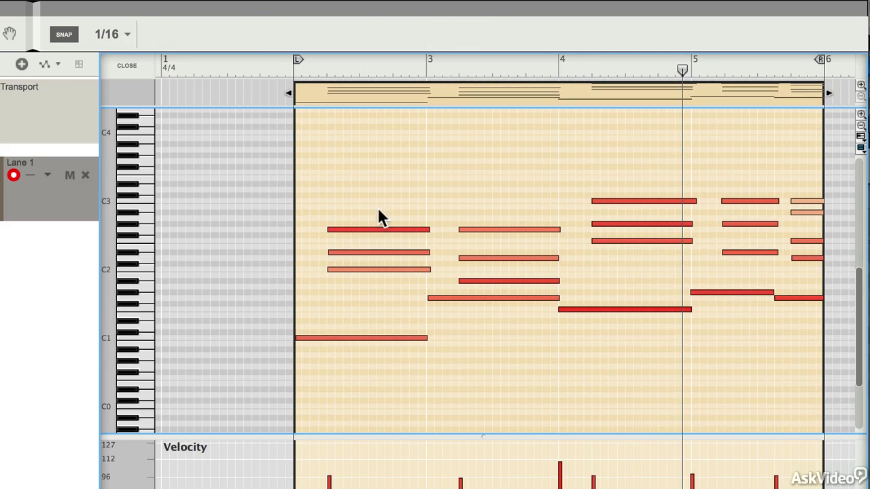
pyautogui.click(378, 231)
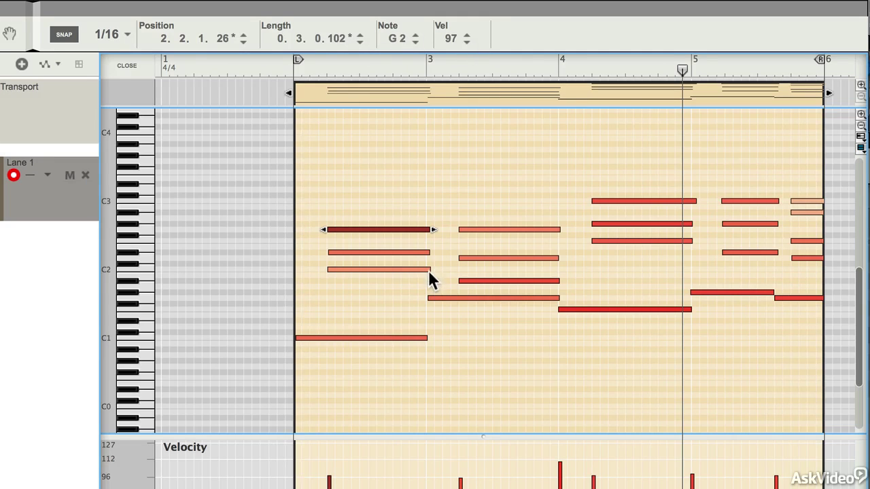
# Set the bar-4 G#2 note's velocity to 86, keeping its pitch at G#2
pyautogui.click(621, 224)
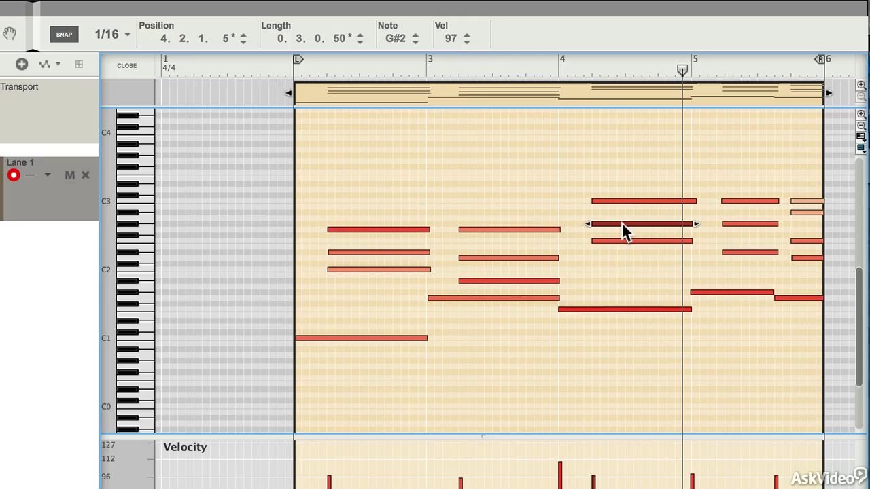
pyautogui.click(466, 42)
pyautogui.click(467, 42)
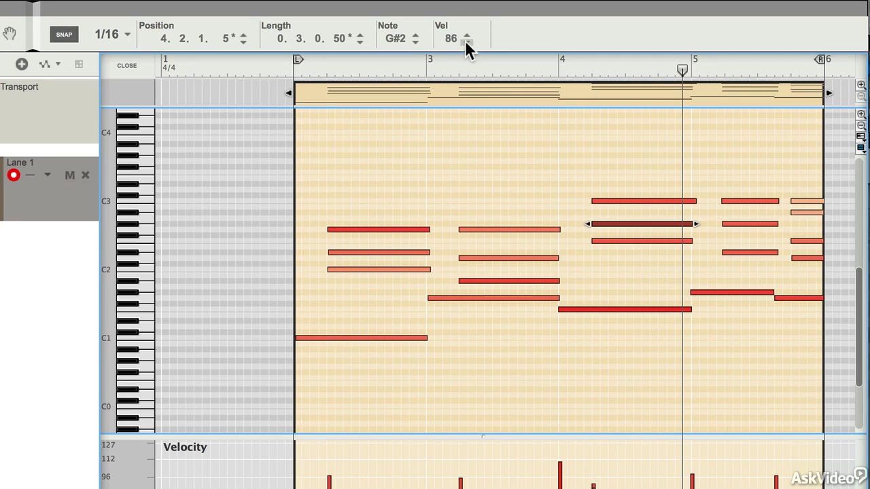
pyautogui.click(415, 41)
pyautogui.click(415, 36)
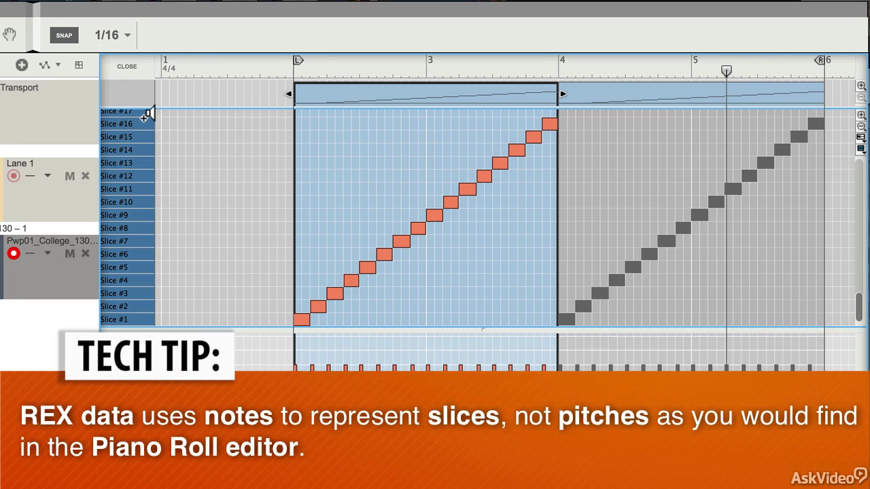
# Audition the REX drum slices, including Slice #7 and Slice #9
pyautogui.click(136, 175)
pyautogui.click(139, 202)
pyautogui.click(140, 241)
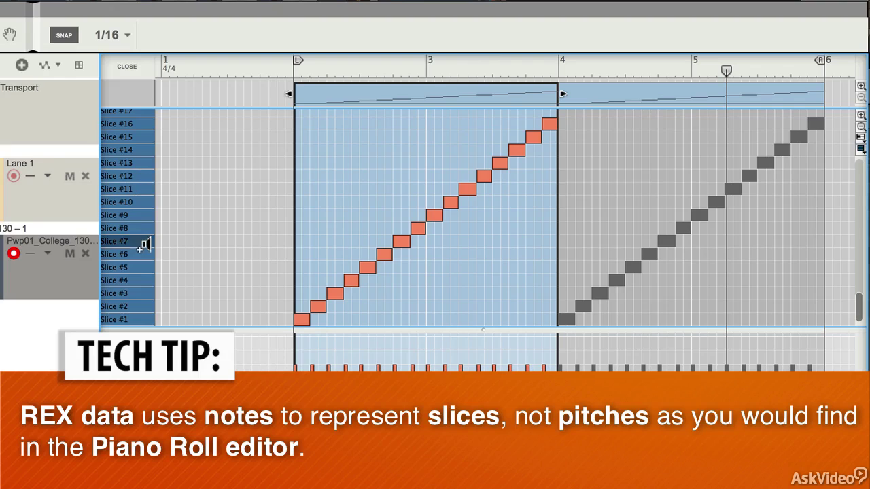
pyautogui.click(133, 214)
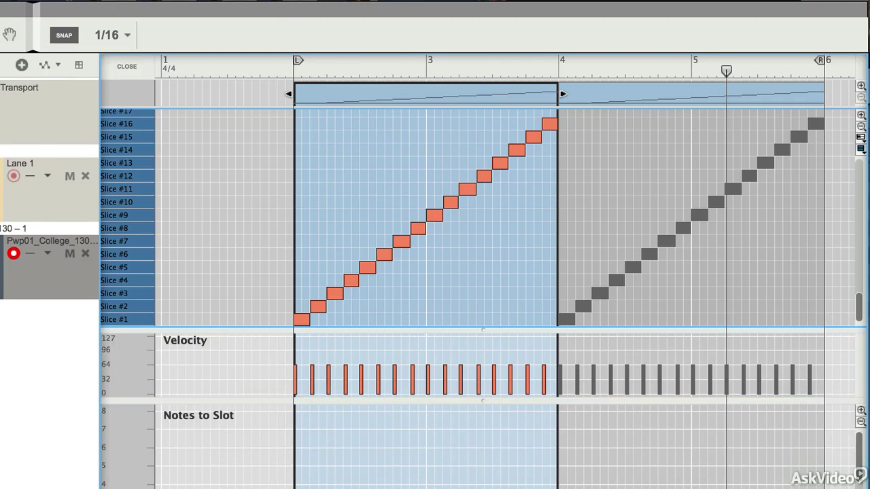
pyautogui.click(27, 34)
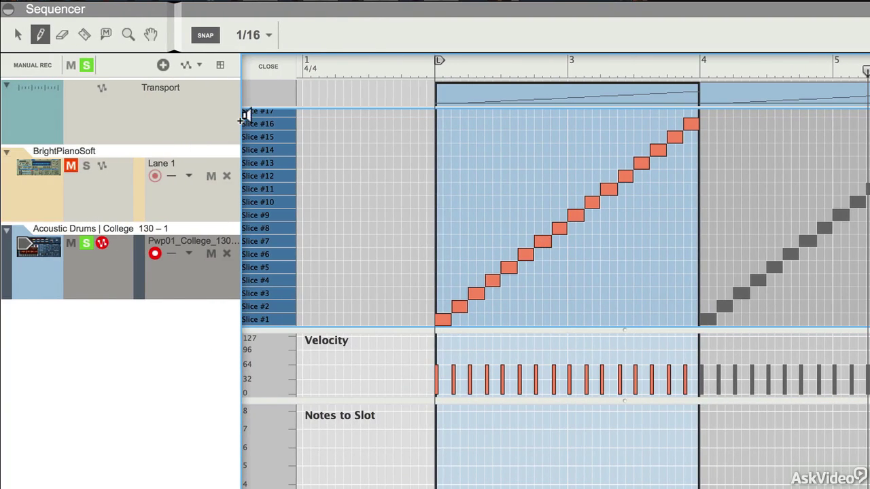
# Move slice notes (Slice #5 to #9, one to #7, Slice #11 to #5) and paint varied velocities
pyautogui.click(18, 34)
pyautogui.moveTo(510, 265); pyautogui.dragTo(476, 242)
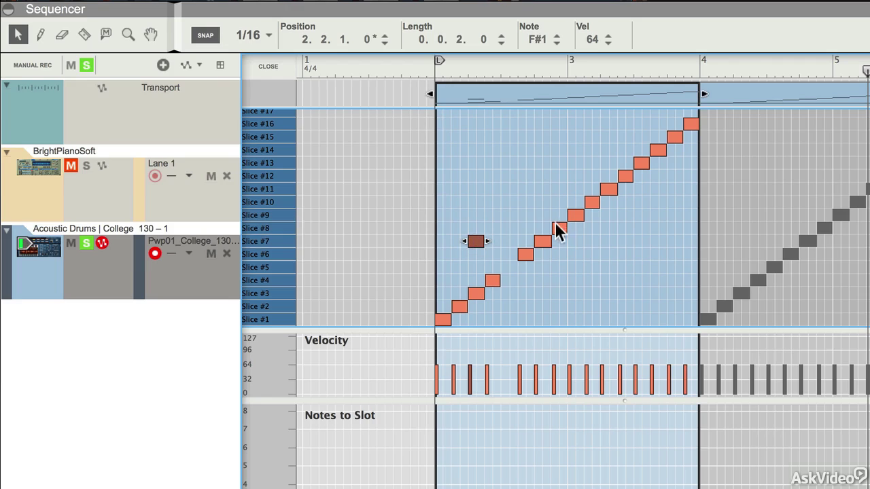
pyautogui.moveTo(560, 229); pyautogui.dragTo(510, 210)
pyautogui.moveTo(605, 191); pyautogui.dragTo(551, 264)
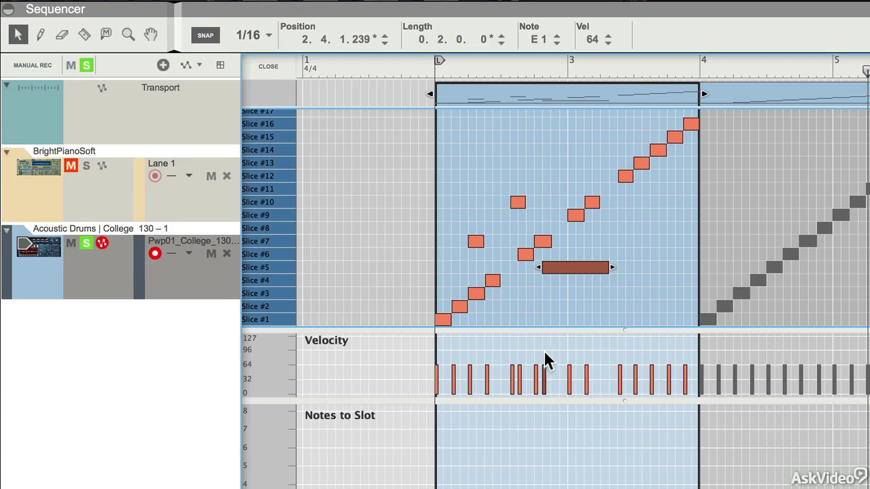
pyautogui.click(40, 34)
pyautogui.moveTo(483, 376)
pyautogui.mouseDown()
pyautogui.moveTo(518, 349)
pyautogui.moveTo(575, 337)
pyautogui.moveTo(635, 361)
pyautogui.moveTo(692, 343)
pyautogui.mouseUp()
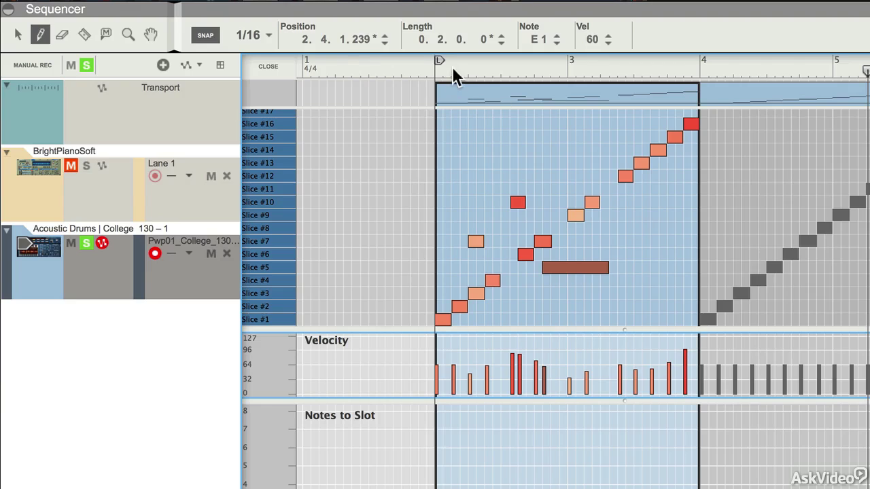
# Zoom the slice rows vertically in, then out, so slices #1 to #22 all fit
pyautogui.click(18, 34)
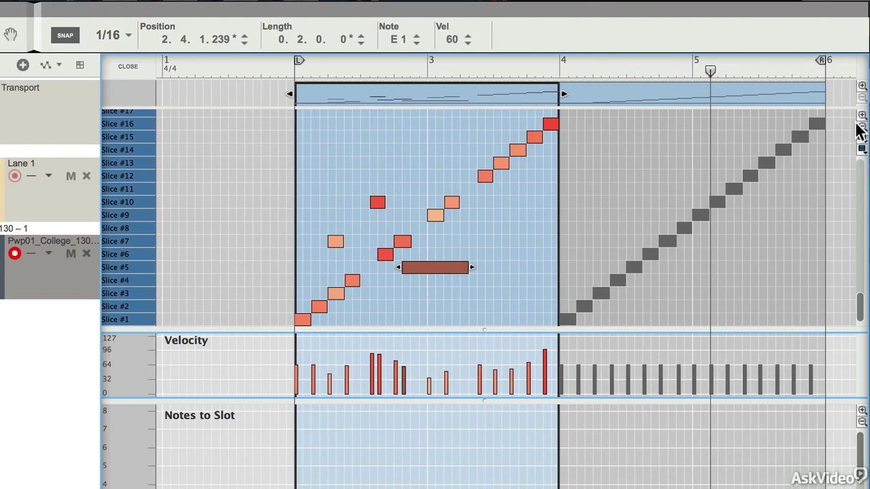
pyautogui.click(861, 117)
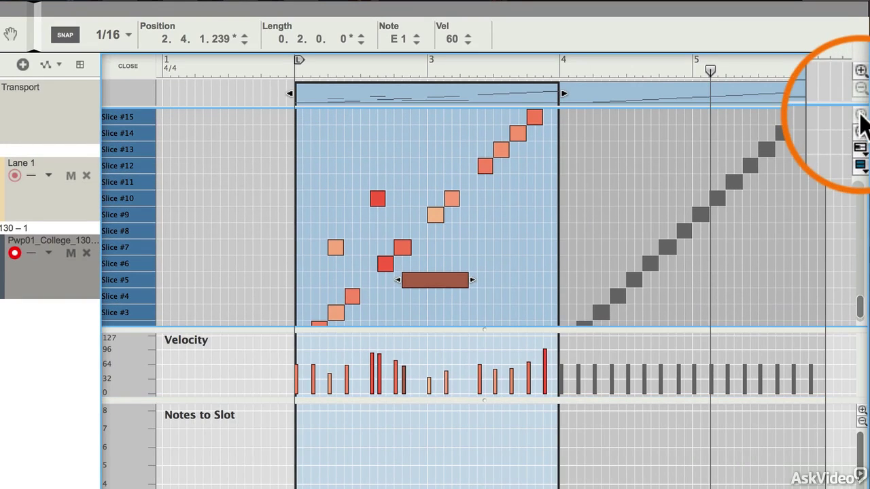
pyautogui.click(861, 131)
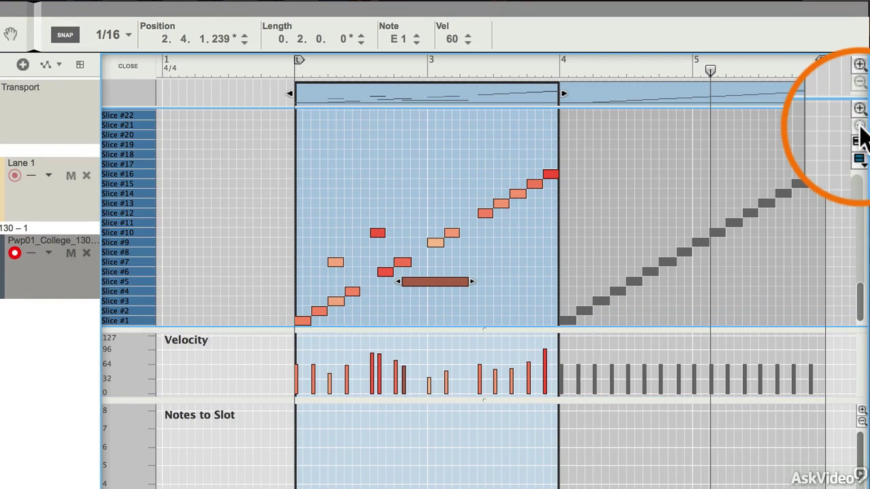